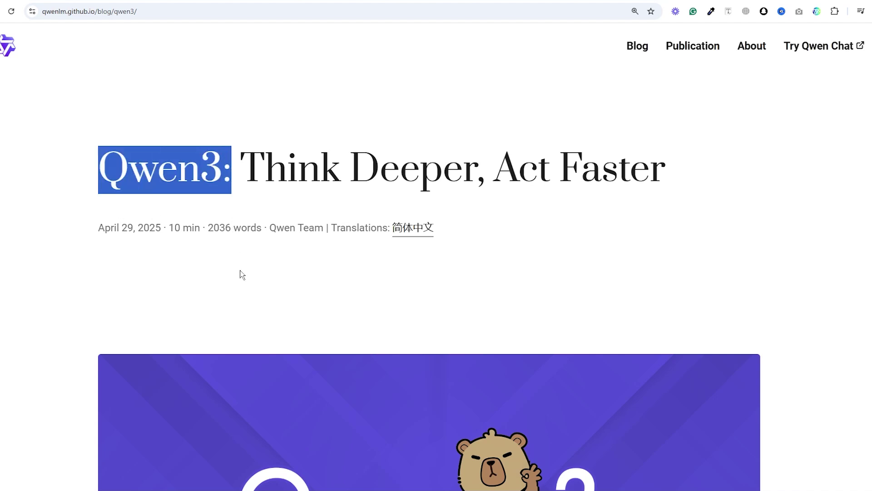
Step: Scroll the Qwen3 blog post past the introduction and architecture tables to the base-model benchmark table
left_click(241, 282)
scroll(422, 285, "down", 5)
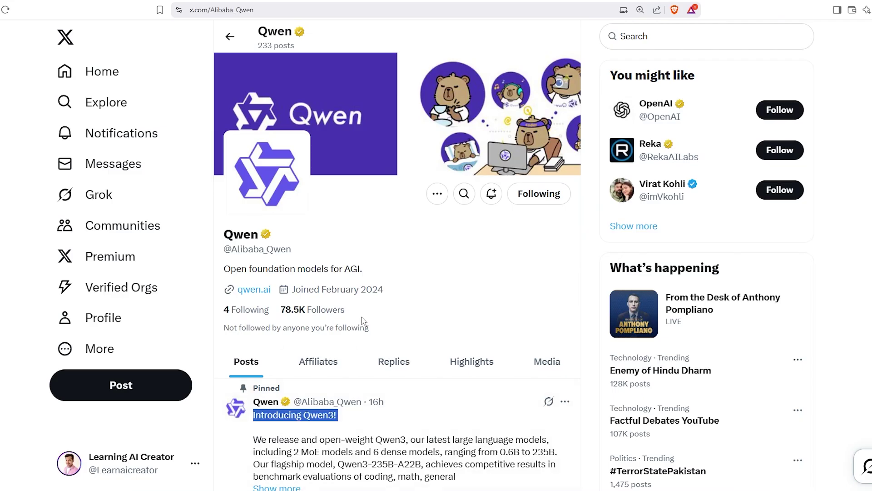
scroll(269, 328, "down", 2)
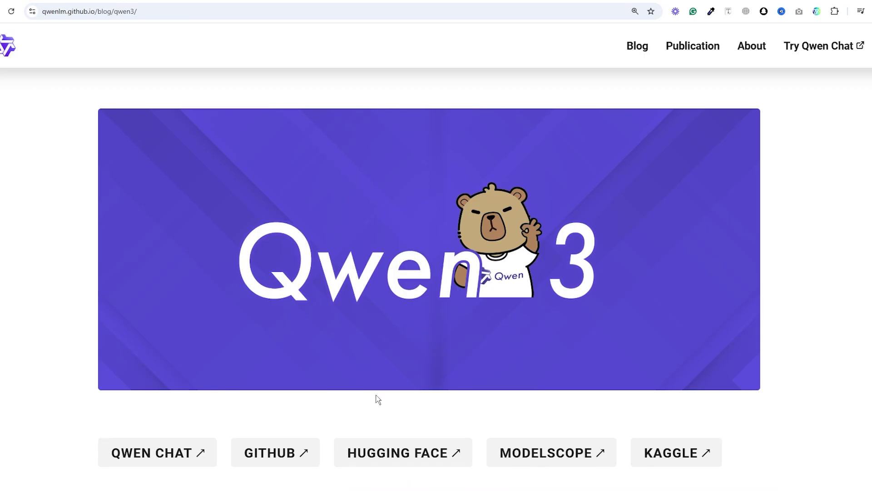
scroll(479, 331, "down", 9)
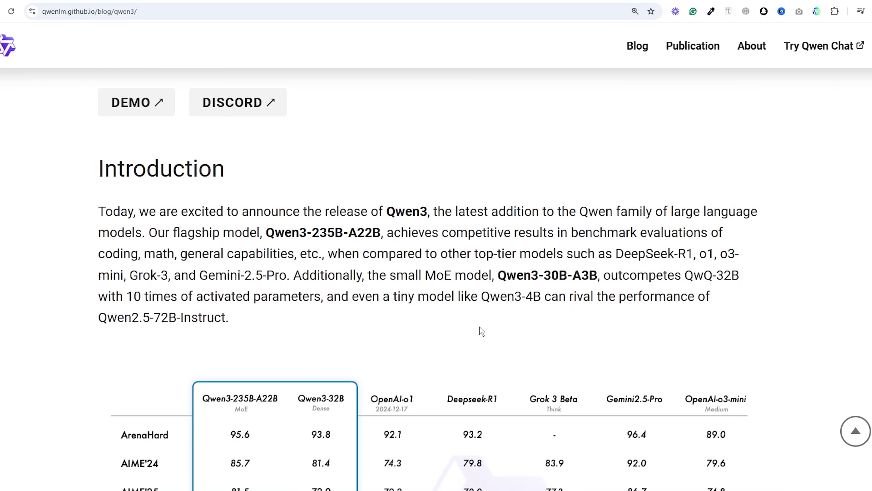
scroll(481, 331, "down", 6)
scroll(409, 335, "down", 6)
scroll(410, 335, "down", 12)
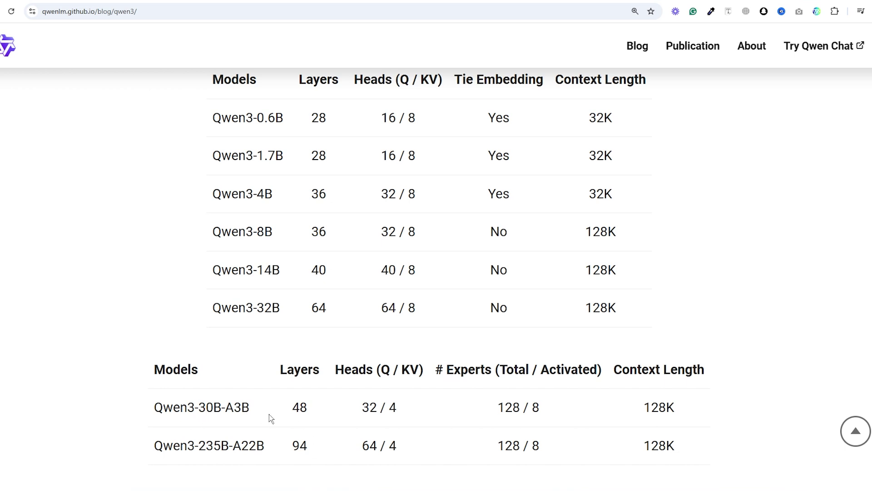
scroll(269, 414, "up", 2)
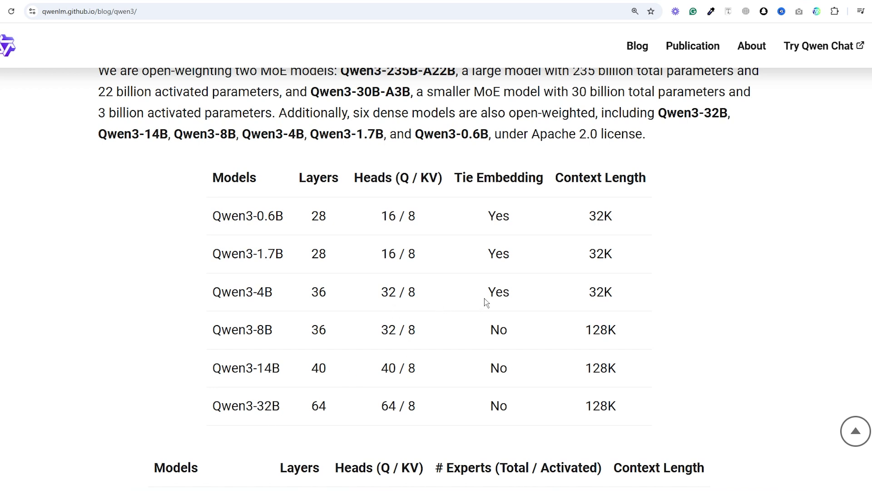
scroll(659, 296, "down", 2)
scroll(661, 302, "up", 3)
scroll(661, 302, "up", 15)
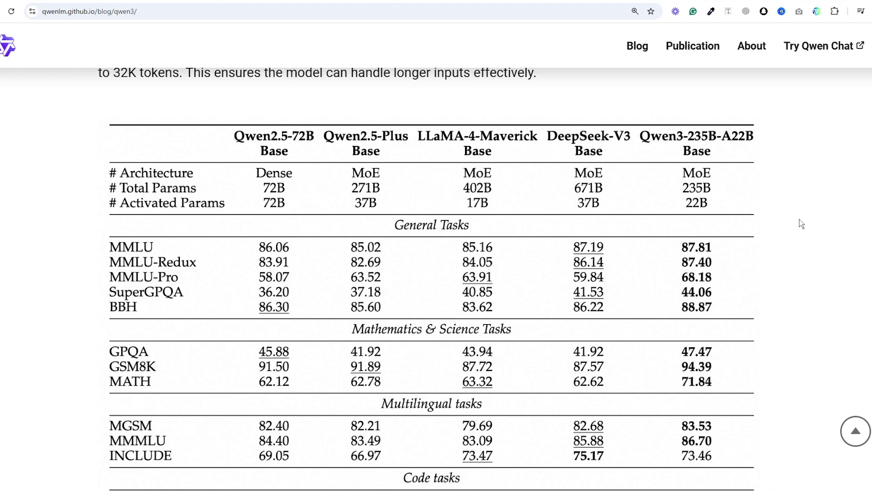
Step: Scroll to the table's code-task rows and the paragraph comparing Qwen3 dense bases with larger Qwen2.5 bases
scroll(801, 224, "down", 10)
Step: Highlight the Hybrid Thinking Modes heading in the Key Features section
scroll(801, 223, "up", 3)
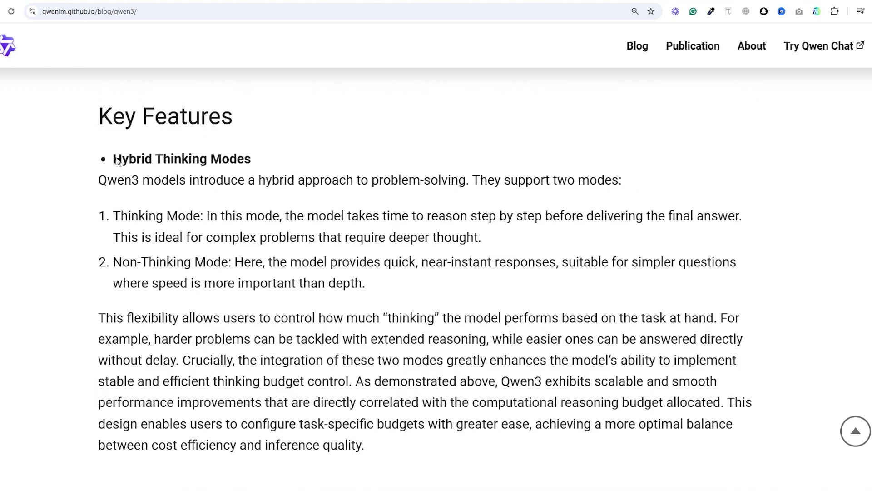
triple_click(287, 164)
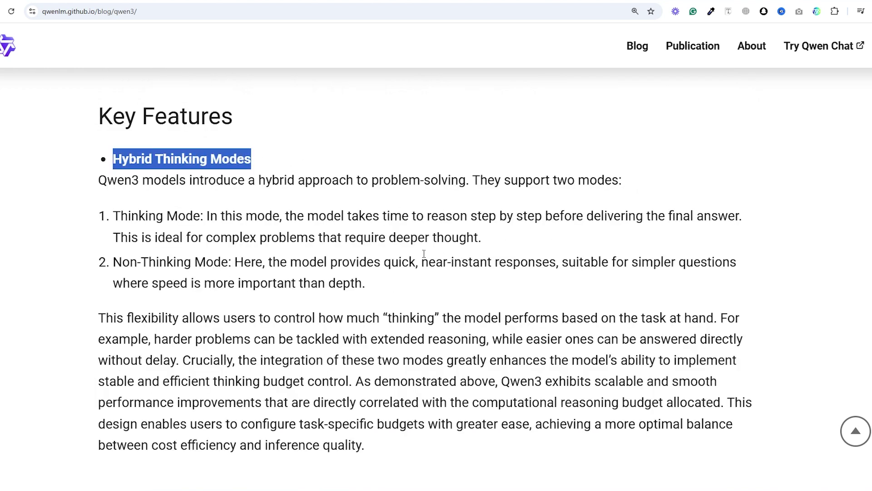
left_click(508, 263)
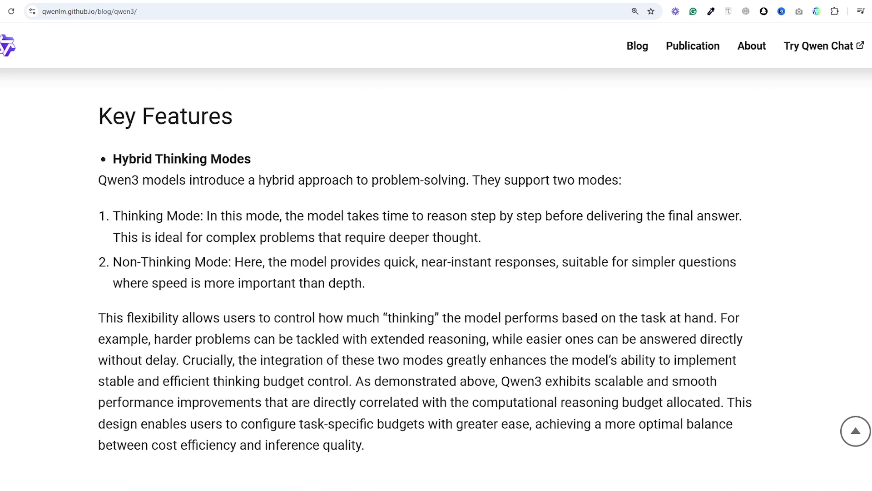
Step: Look over the thinking-budget charts and highlight the Non-Thinking Mode description
scroll(515, 265, "down", 2)
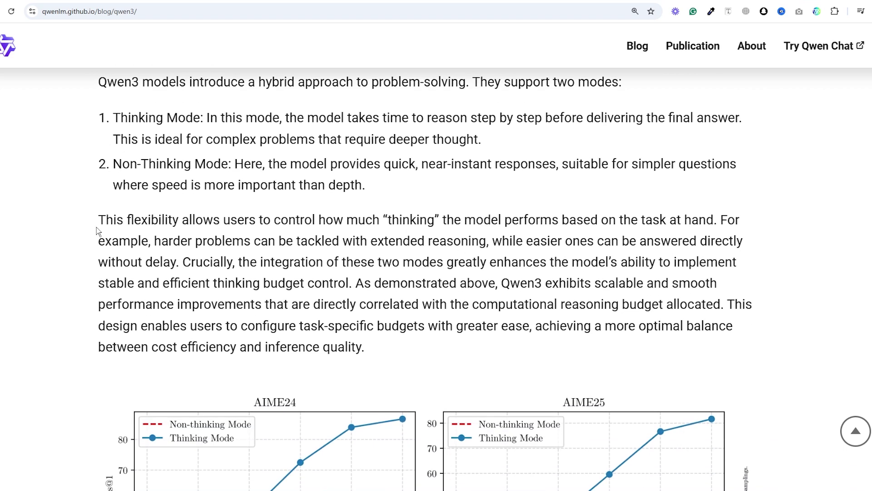
scroll(265, 238, "down", 5)
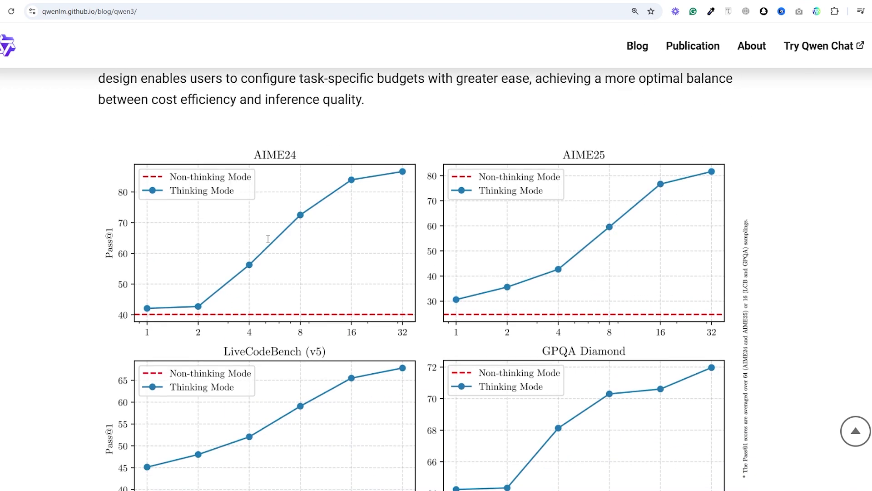
scroll(268, 239, "down", 2)
scroll(268, 241, "up", 8)
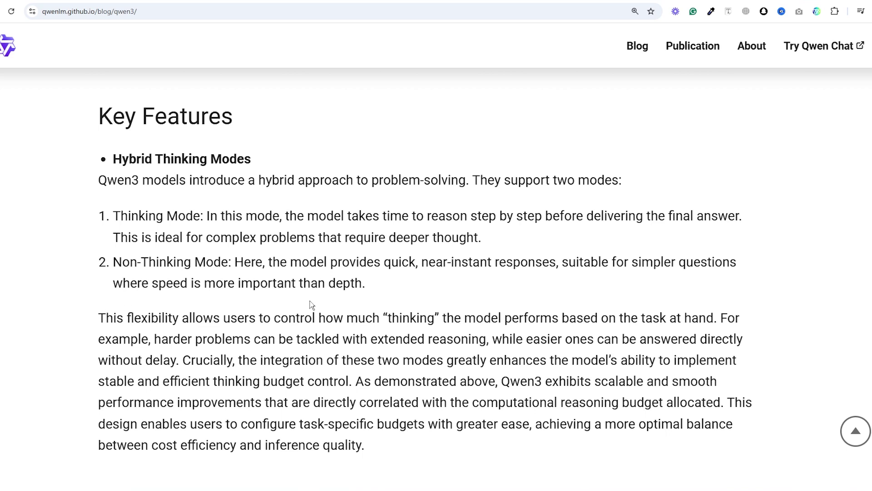
left_click_drag(236, 262, 678, 284)
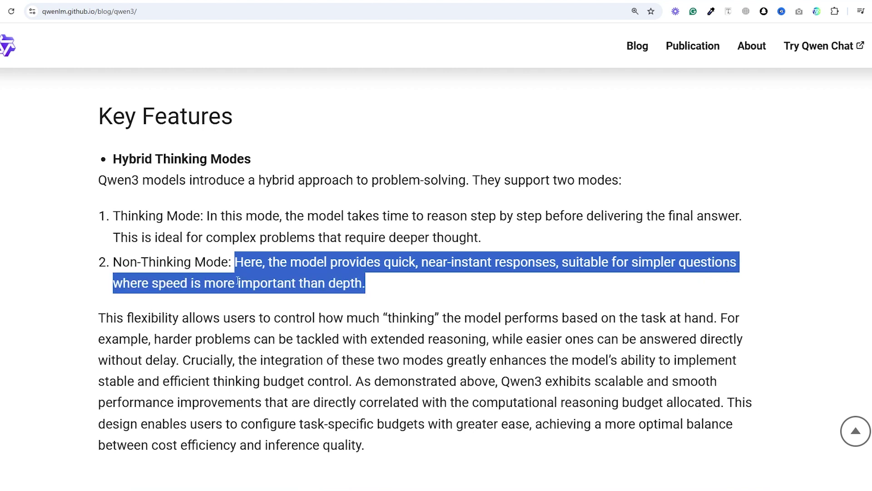
left_click(520, 287)
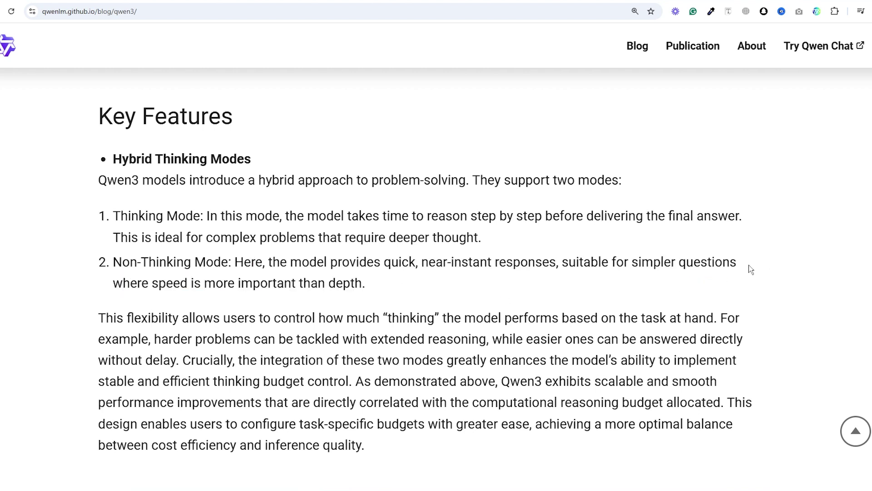
Step: Highlight '119 languages and dialects' in the Multilingual Support section
scroll(734, 263, "down", 10)
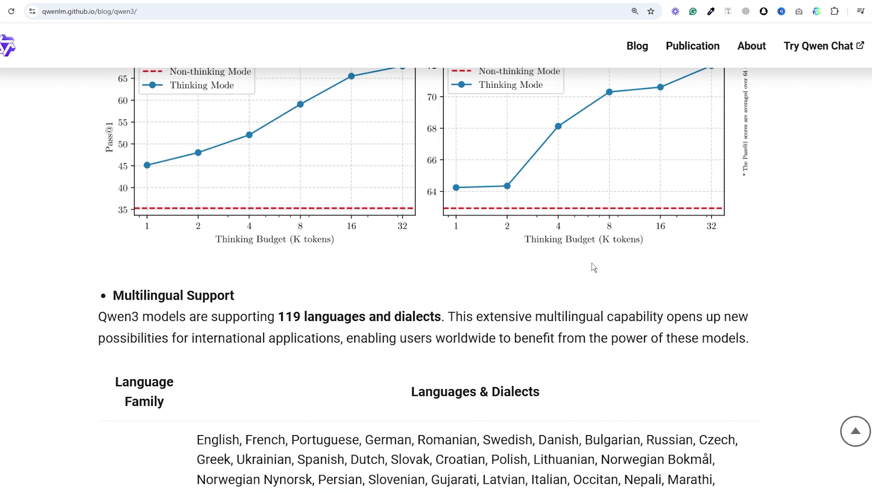
left_click_drag(278, 267, 443, 268)
left_click(324, 371)
Step: Zoom the page out and highlight the Improved Agentic Capabilities heading
scroll(364, 364, "down", 4)
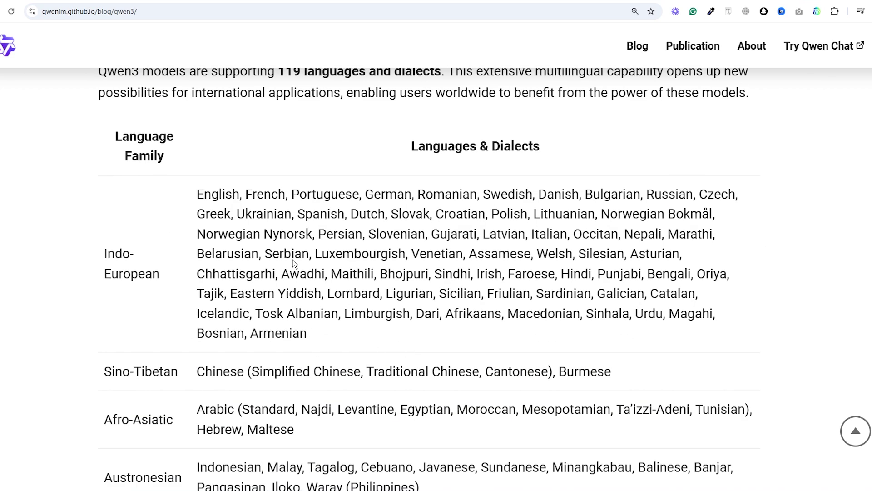
scroll(544, 324, "down", 4)
scroll(411, 393, "down", 7)
key("ctrl+minus")
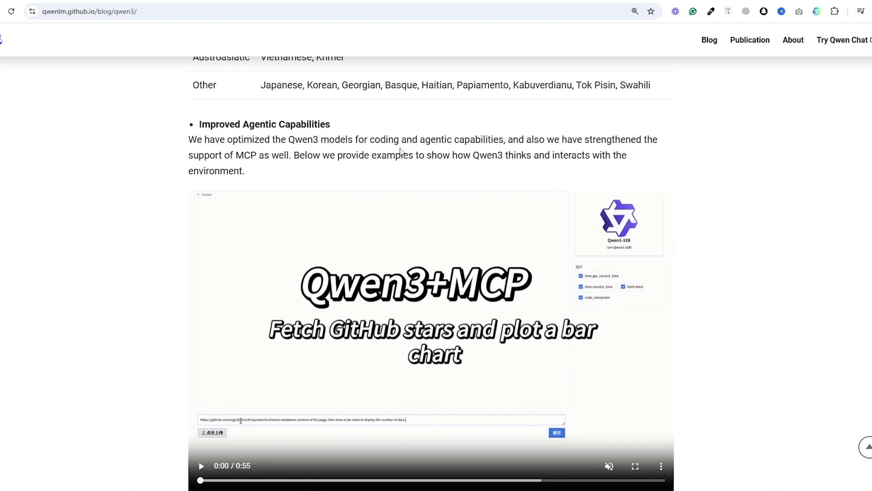
left_click_drag(338, 127, 187, 128)
left_click(742, 200)
scroll(739, 272, "down", 2)
Step: Play the Qwen3+MCP demo video, watch it fullscreen, then return to the blog
left_click(201, 368)
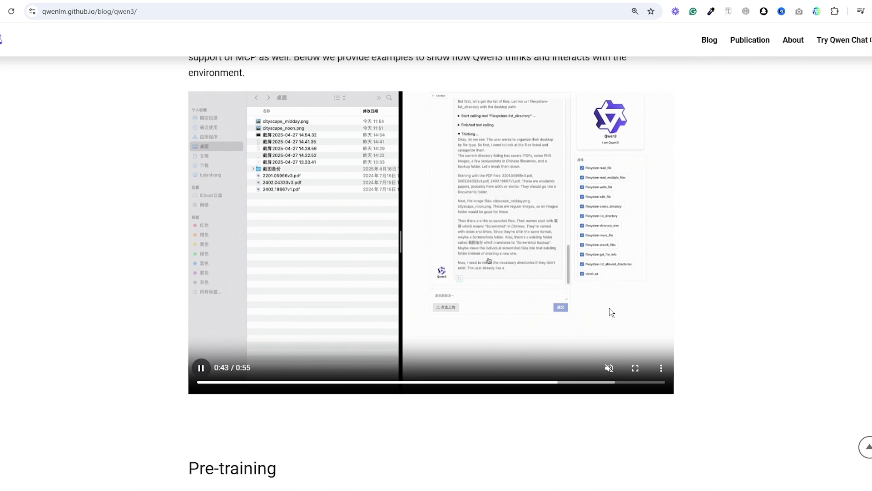
left_click(205, 374)
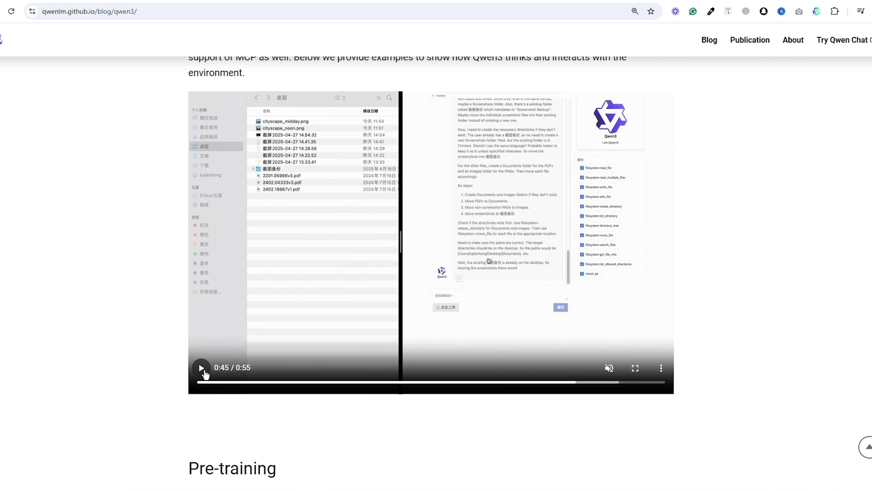
double_click(584, 367)
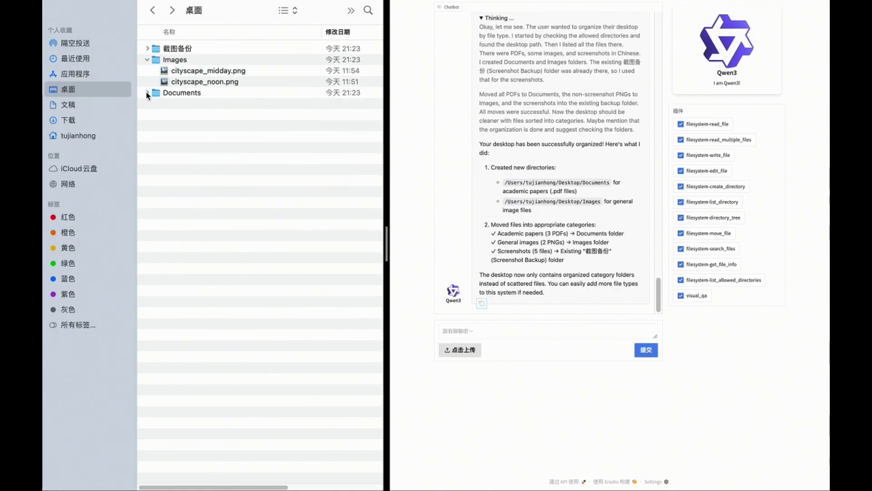
left_click(828, 463)
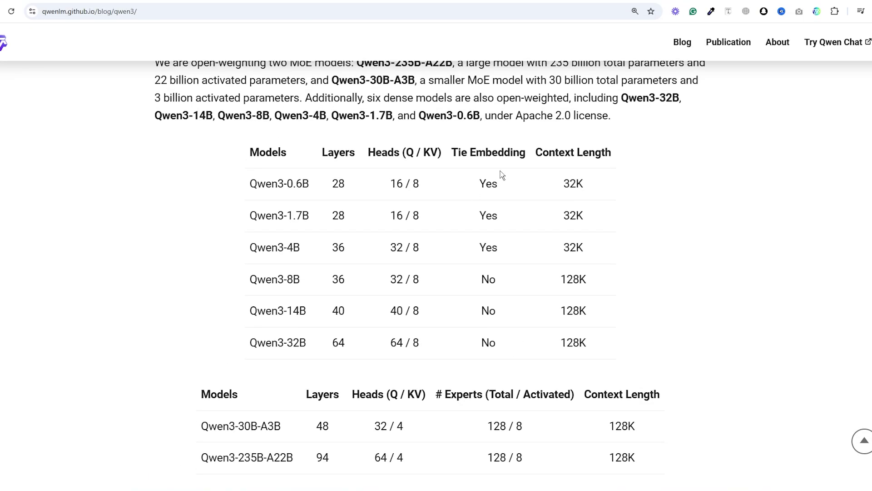
Step: Highlight the Context Length header and the 128K values for Qwen3-30B-A3B, Qwen3-235B-A22B and Qwen3-32B
left_click_drag(529, 159, 612, 150)
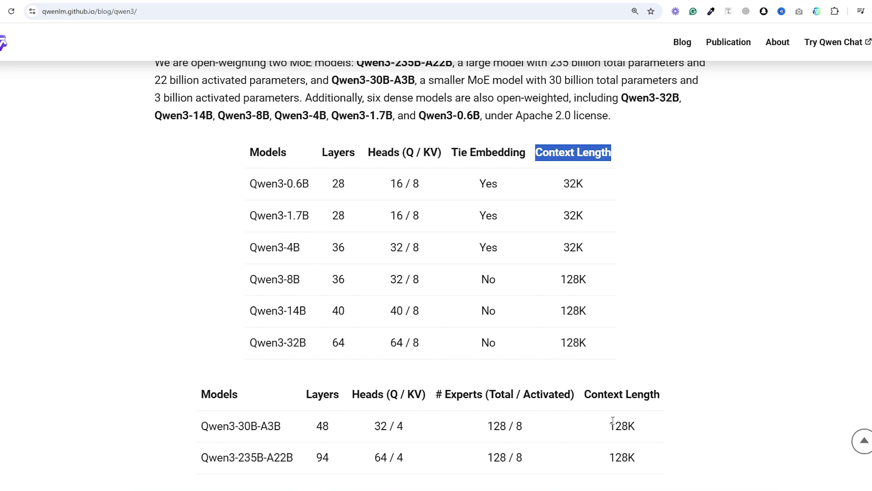
left_click_drag(609, 425, 638, 430)
left_click_drag(611, 459, 649, 460)
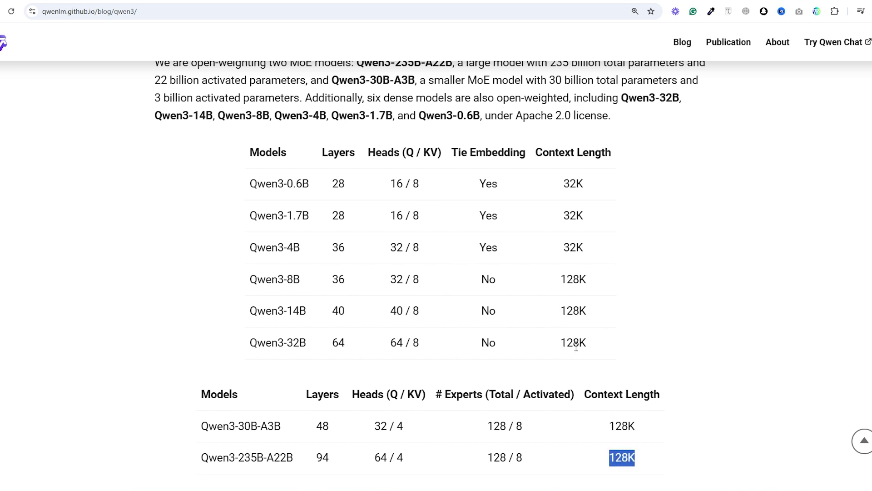
left_click_drag(562, 344, 598, 344)
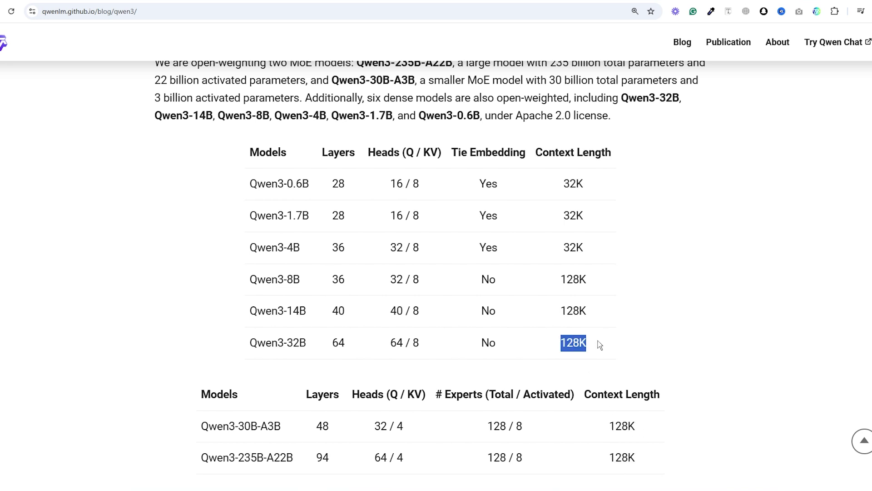
left_click(699, 325)
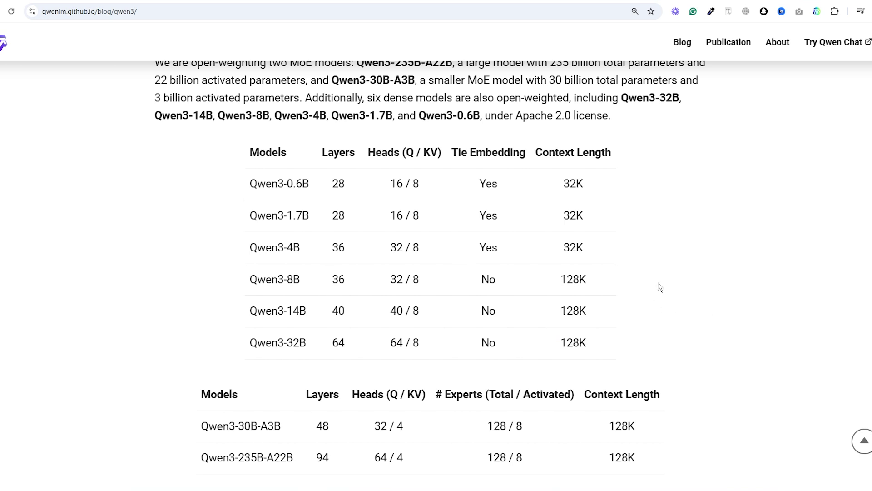
Step: Highlight the 128K context lengths of Qwen3-14B and Qwen3-32B in the model tables
scroll(629, 294, "down", 1)
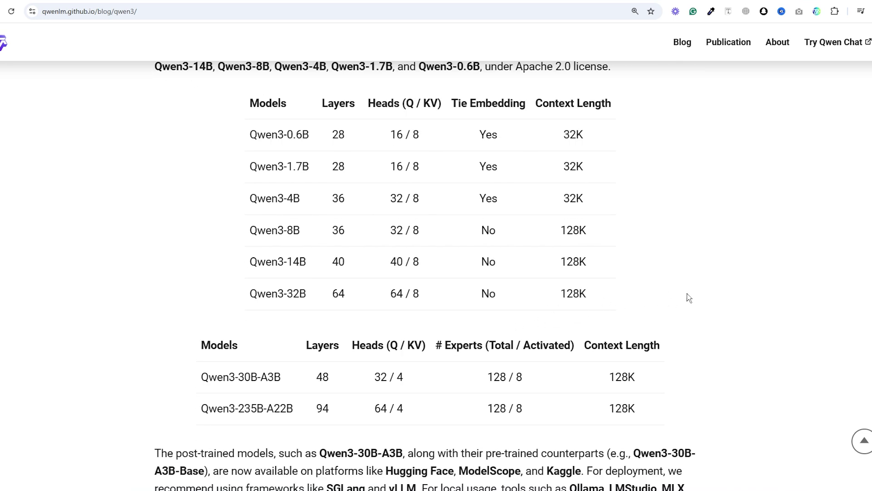
scroll(686, 296, "down", 1)
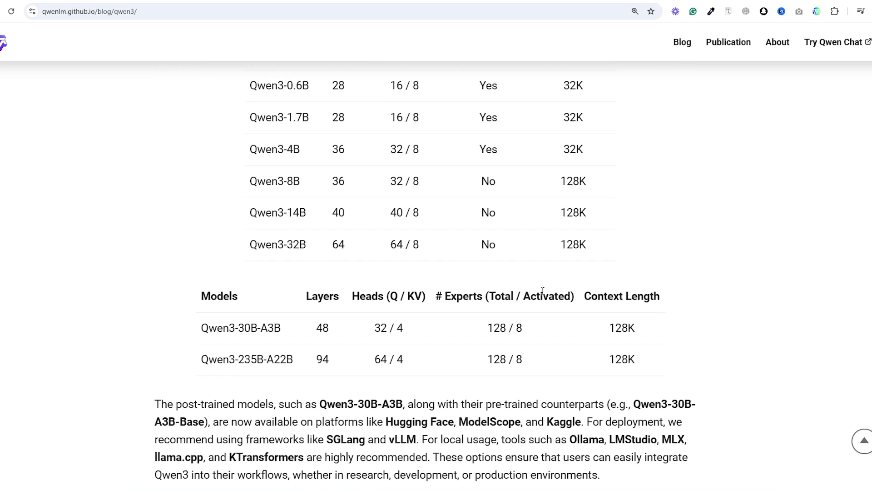
scroll(542, 291, "up", 1)
double_click(569, 266)
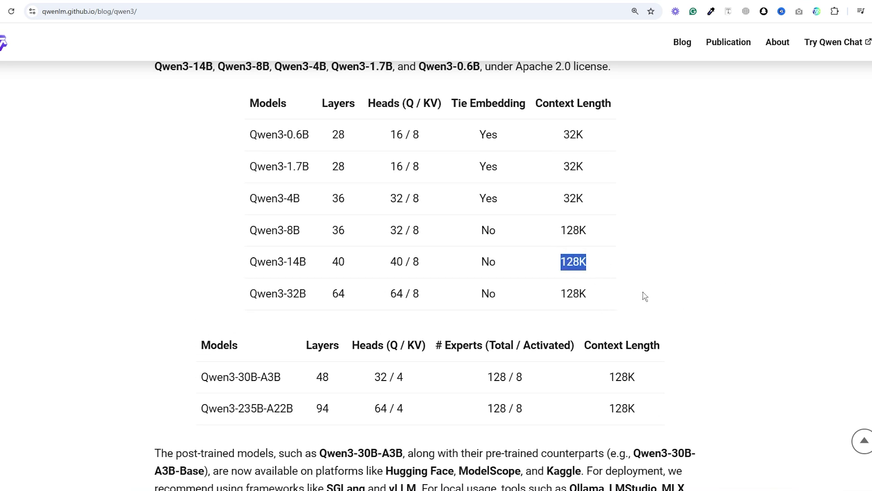
scroll(645, 296, "up", 1)
double_click(644, 352)
Step: Highlight ModelScope in the availability paragraph, then select the chat.qwen.ai link
left_click(592, 357)
scroll(592, 358, "down", 5)
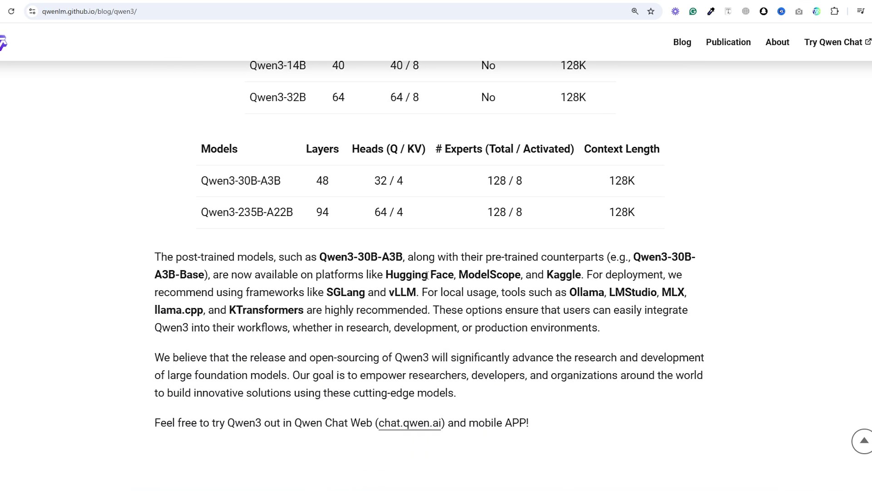
left_click_drag(460, 275, 526, 273)
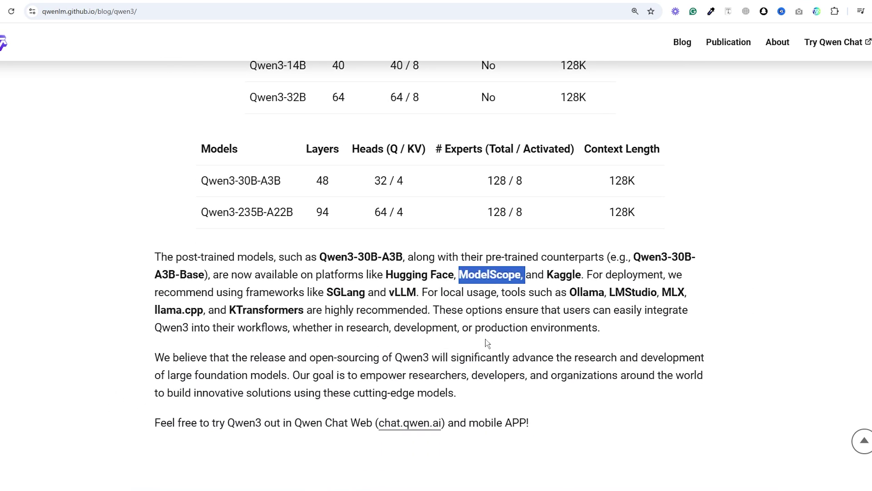
left_click(497, 387)
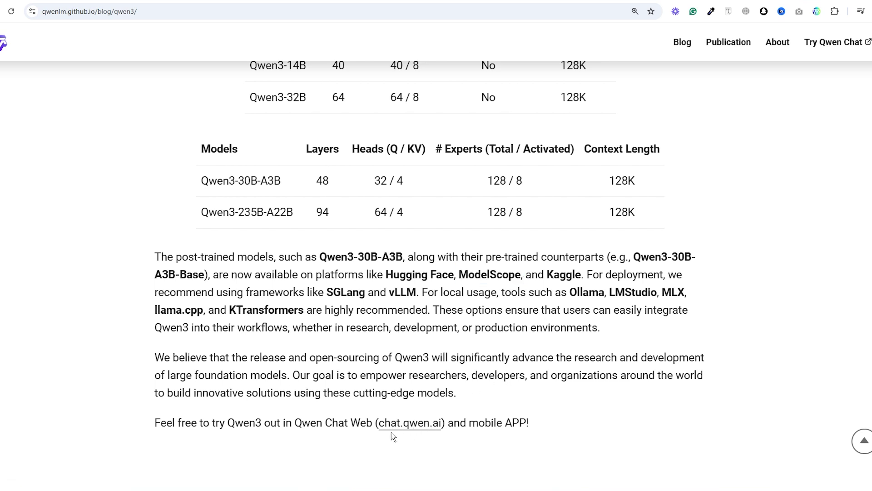
left_click_drag(443, 423, 380, 424)
left_click(380, 425)
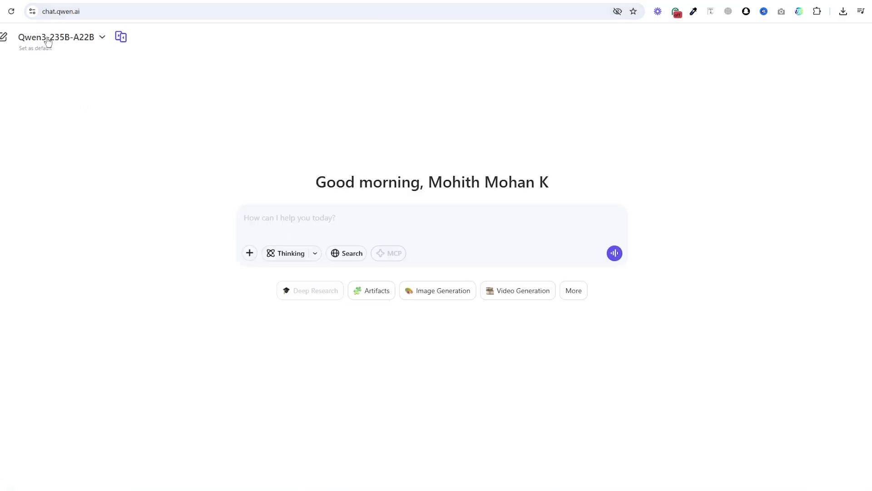
Step: Keep Qwen3-235B-A22B as the model and paste the single-file copter game prompt into the message box
left_click(69, 40)
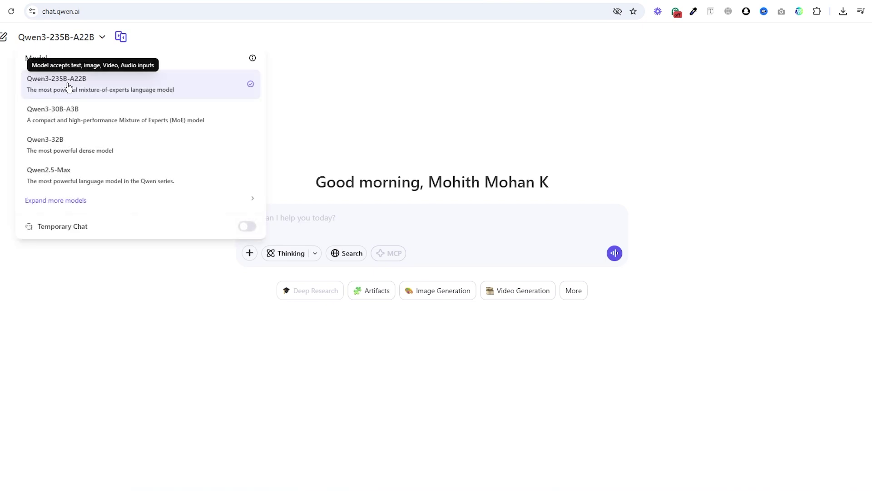
left_click(364, 124)
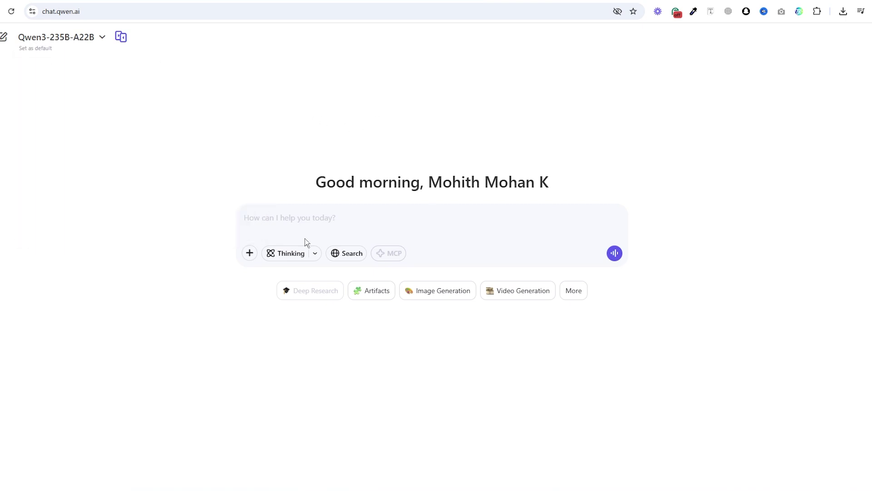
left_click(294, 221)
type("Can you build me a copter game just like the original Copter game. Use HTML CSS and javascript in a single file. USe real copter graphics with smoke trails.")
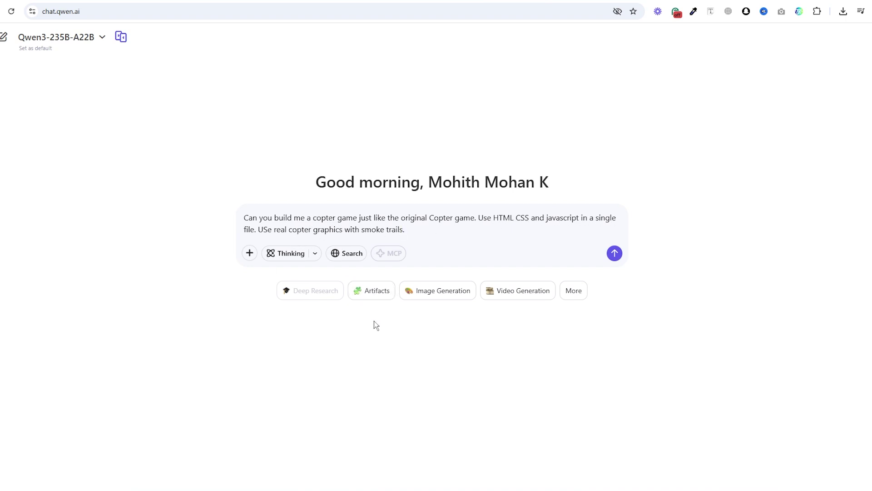
Step: Enable Artifacts and send the copter game prompt
left_click(372, 291)
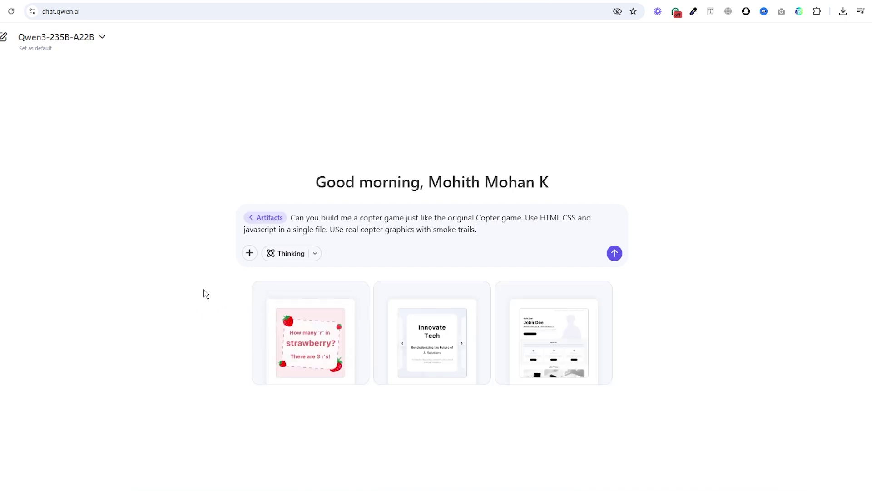
left_click(614, 253)
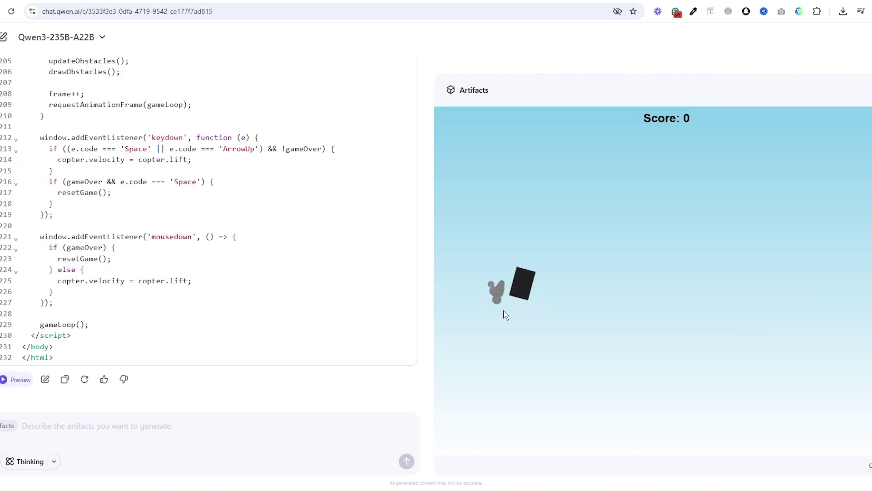
Step: Play the finished copter game in the artifact preview until game over, then try restarting it
left_click(536, 309)
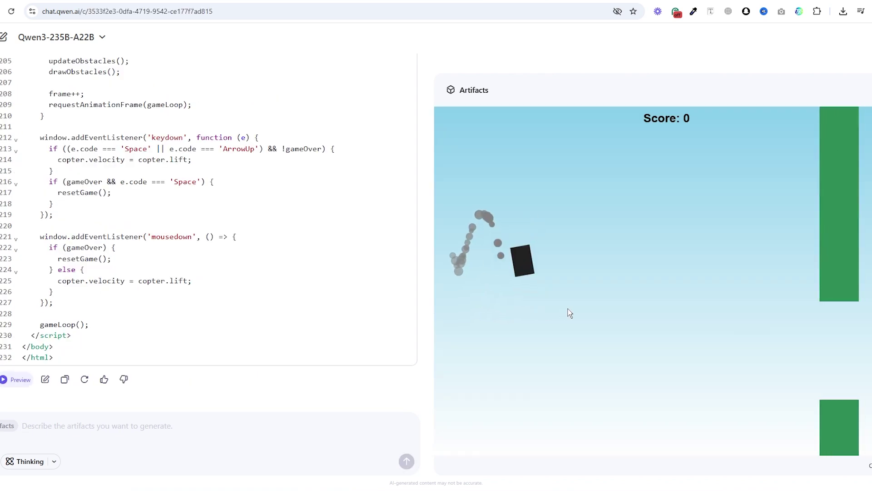
left_click(613, 329)
left_click(612, 328)
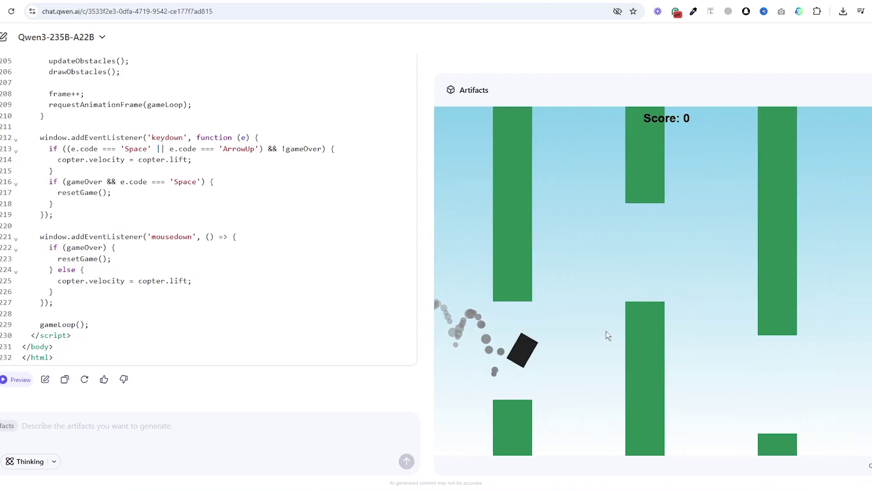
left_click(591, 330)
left_click(575, 326)
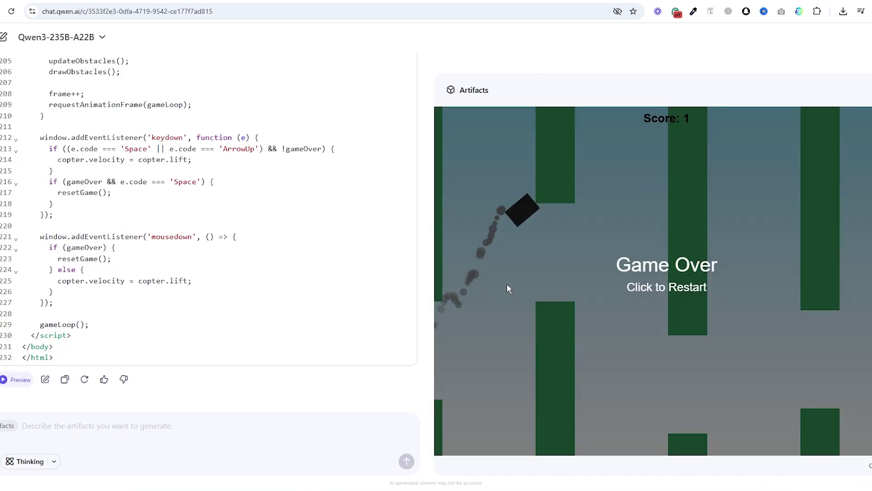
left_click(679, 289)
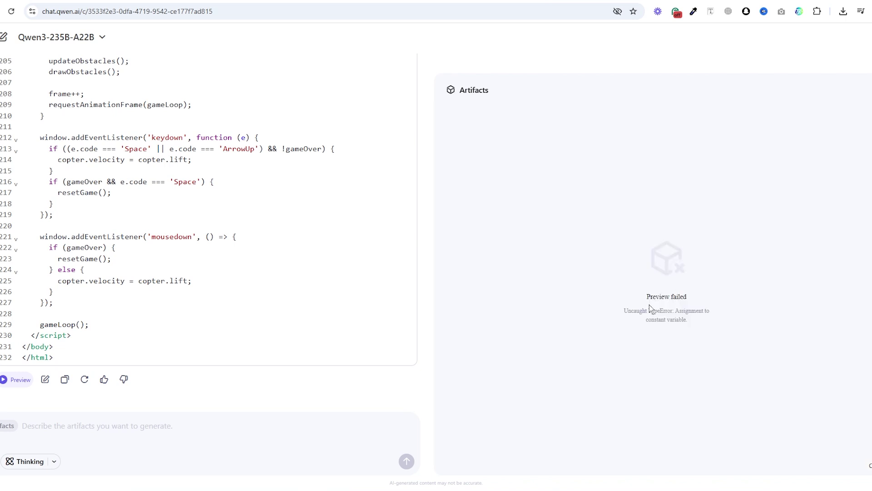
Step: Copy the generated game code and paste it over codeviewit.com's starter HTML, then preview it
left_click(65, 381)
left_click(199, 483)
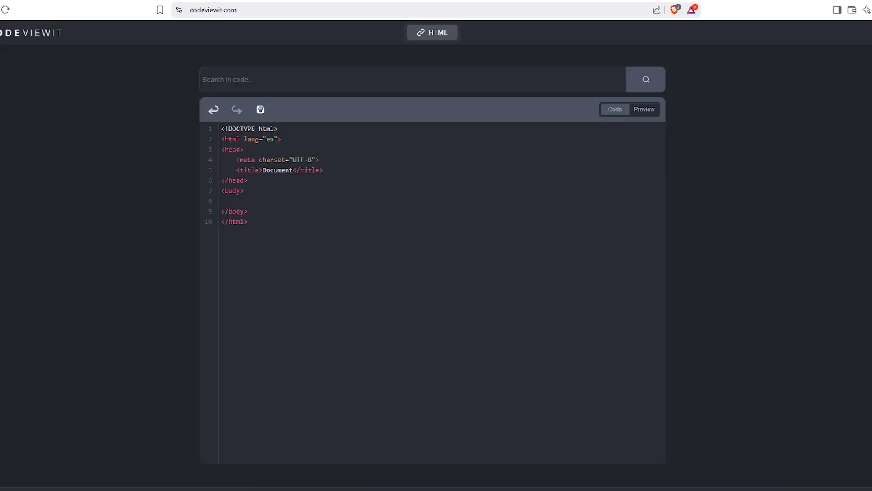
left_click_drag(266, 217, 210, 132)
key("ctrl+v")
left_click(645, 109)
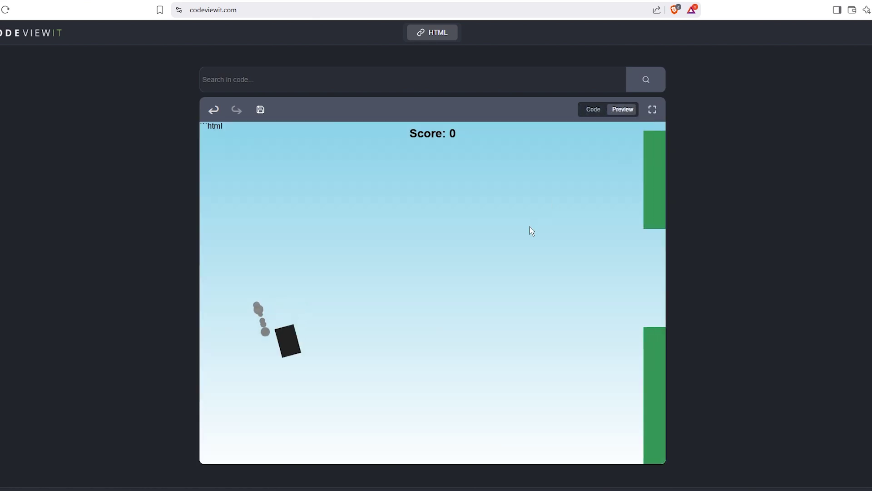
Step: Fly the copter through the pillar gaps in the codeviewit preview
left_click(501, 253)
left_click(497, 261)
left_click(495, 273)
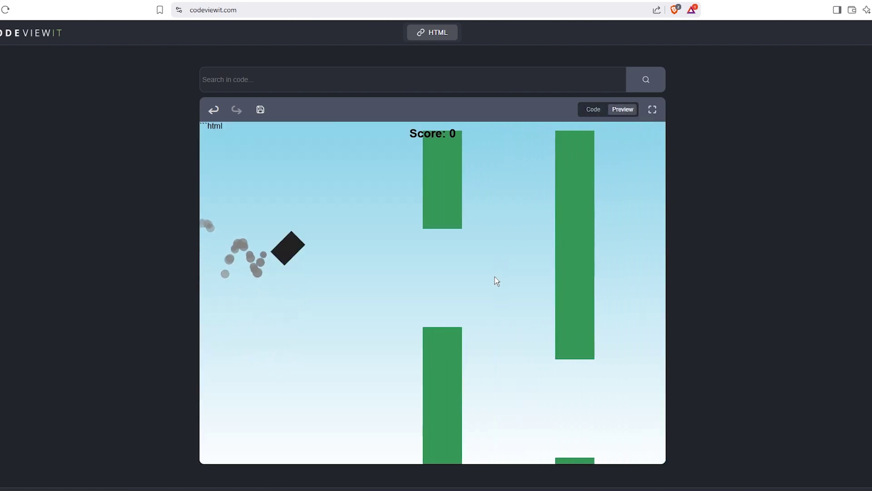
left_click(492, 291)
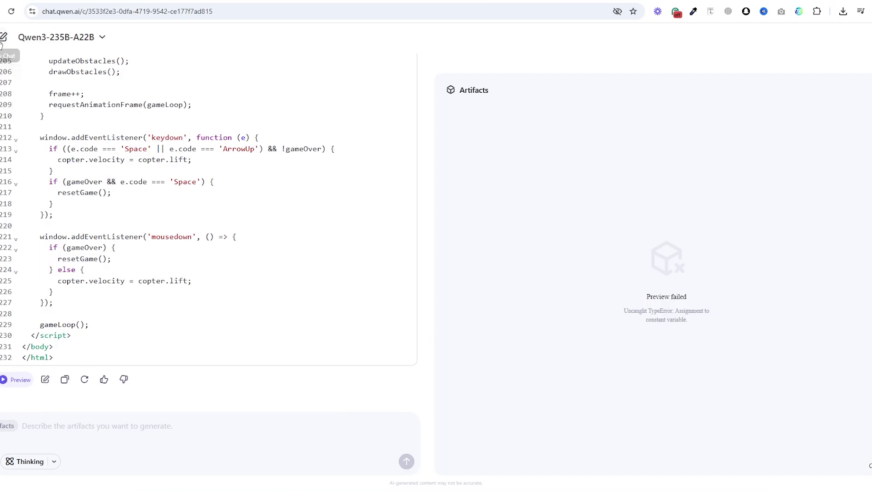
Step: In a new chat, paste the task-manager prompt and highlight its two-parts and add/delete-rows requirements
left_click(3, 40)
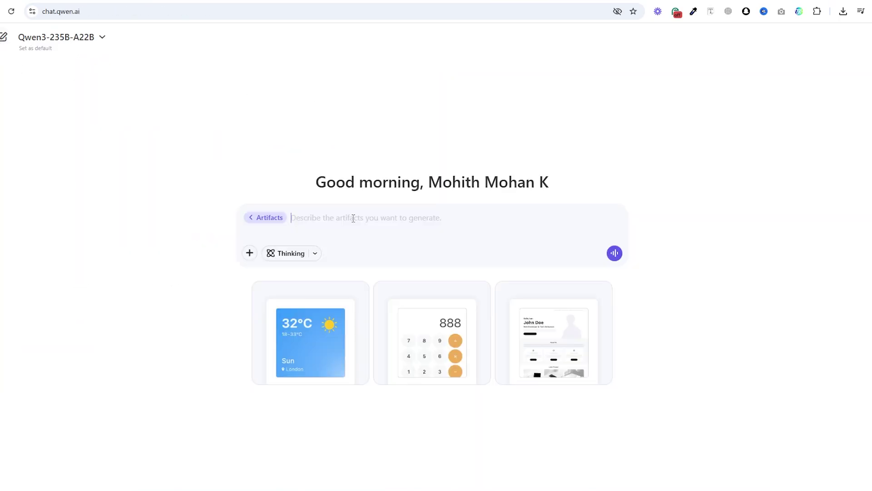
key("ctrl+v")
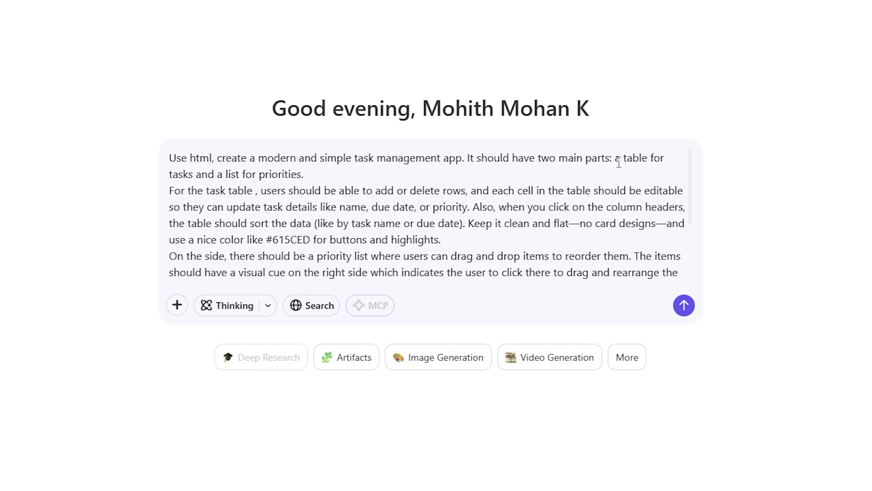
left_click_drag(616, 160, 308, 177)
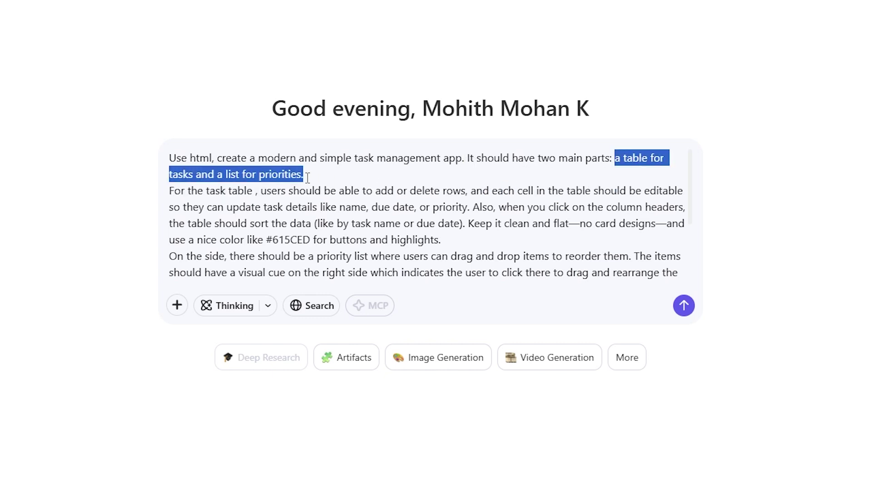
left_click(322, 176)
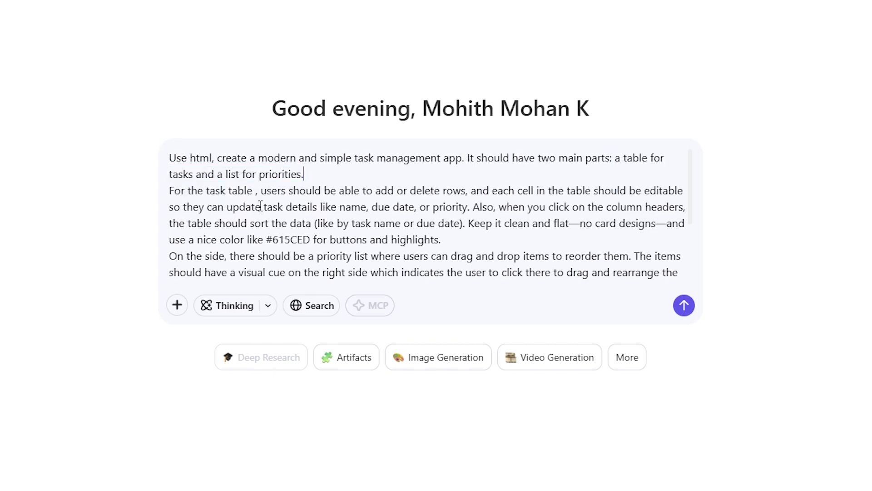
left_click_drag(262, 194, 473, 199)
left_click(484, 189)
Step: Highlight the editable task details, clean flat design and #615CED colour requirements in the prompt
left_click_drag(209, 207, 466, 210)
left_click(468, 210)
left_click_drag(469, 223, 660, 222)
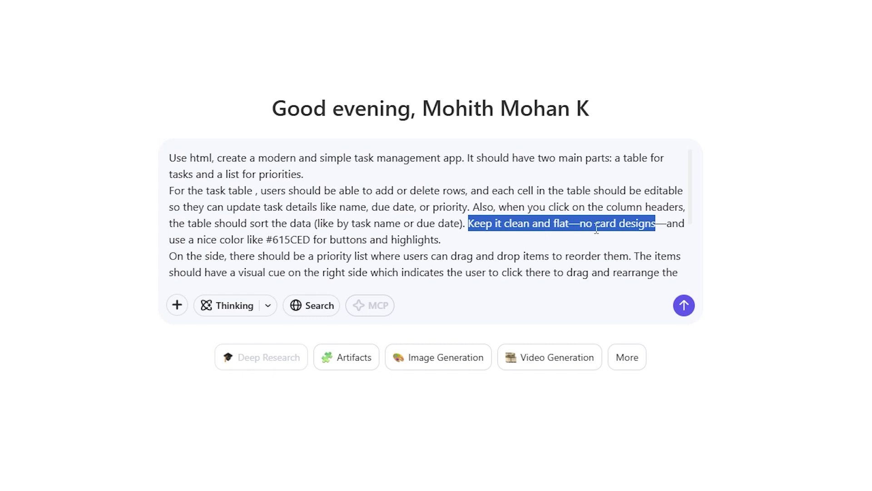
left_click_drag(266, 239, 319, 237)
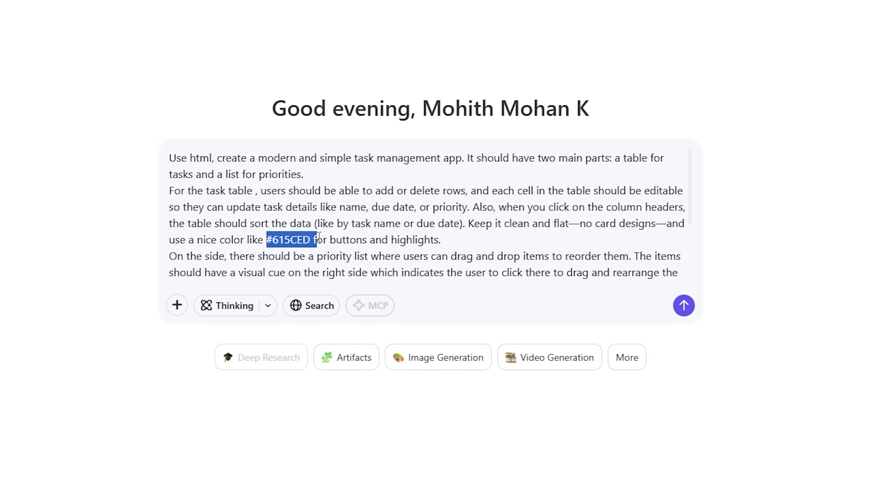
left_click(418, 242)
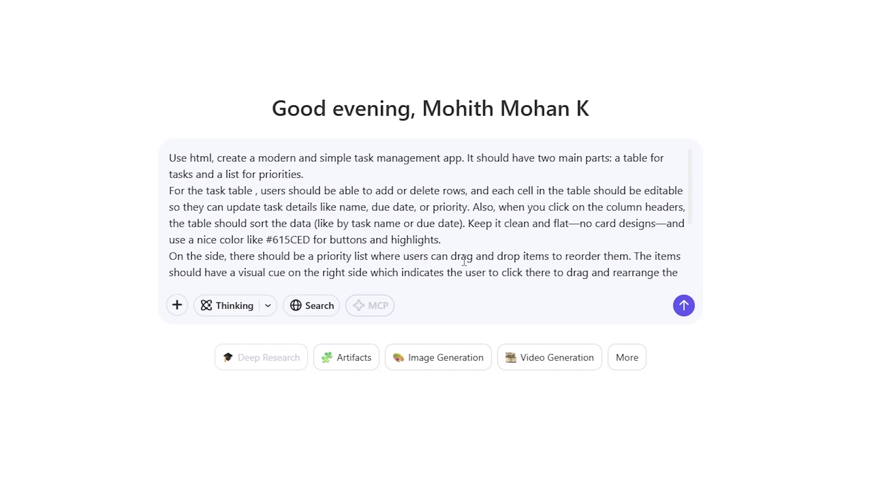
scroll(622, 251, "down", 2)
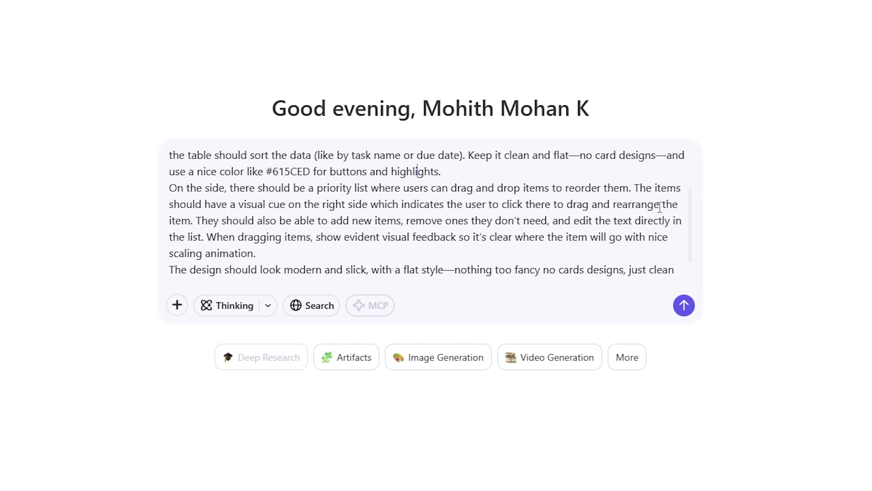
left_click_drag(196, 221, 668, 221)
left_click(572, 222)
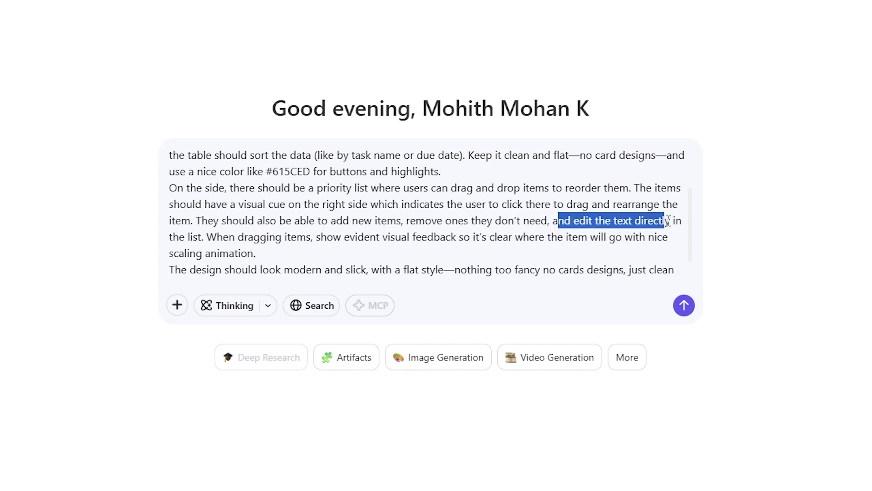
left_click(204, 253)
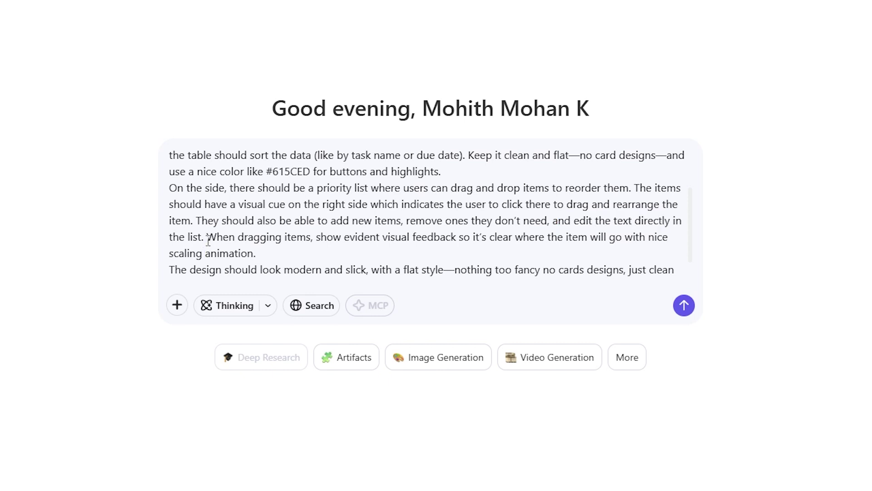
left_click_drag(207, 237, 316, 237)
left_click(350, 239)
left_click_drag(259, 259, 198, 254)
left_click(283, 253)
scroll(517, 212, "down", 1)
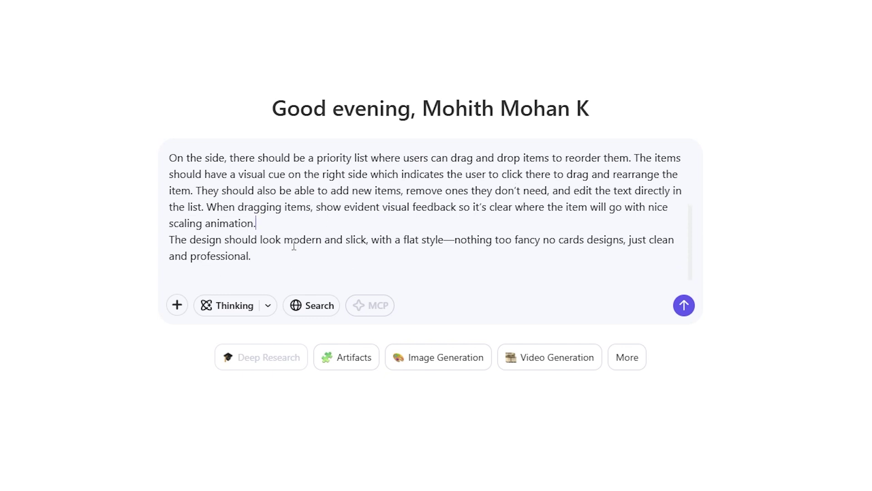
left_click_drag(284, 241, 444, 241)
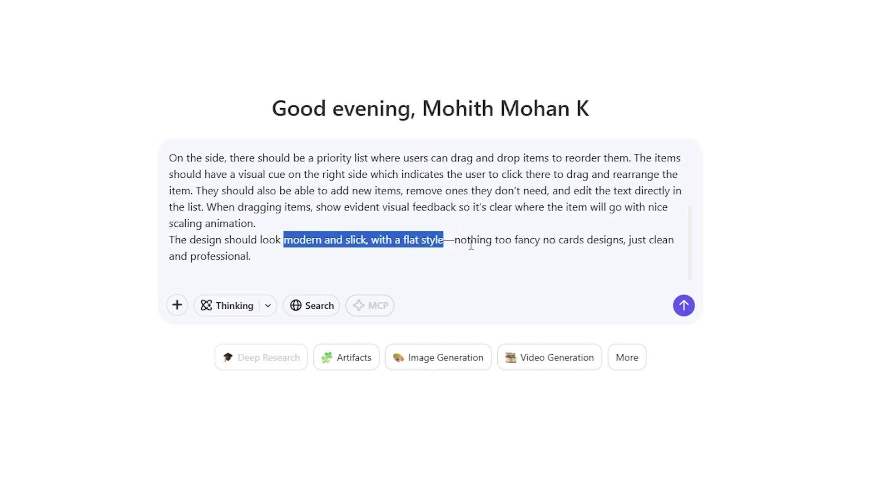
left_click(593, 254)
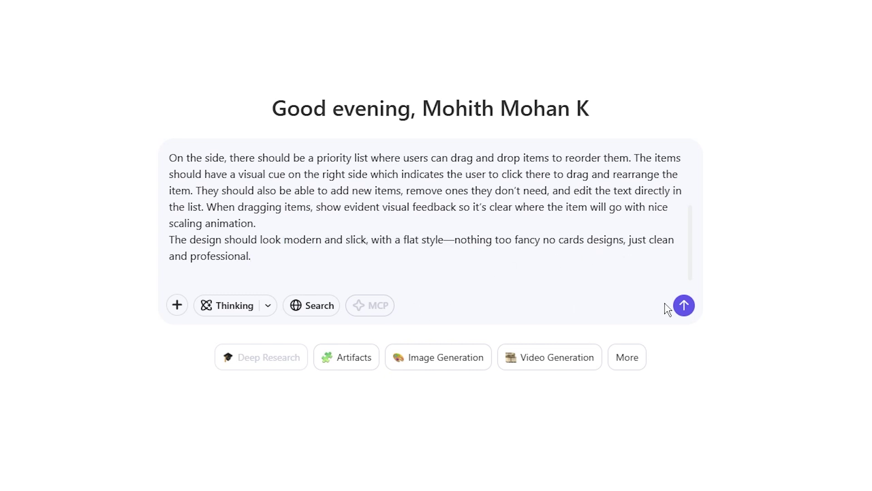
Step: Send the task-app prompt, copy the generated HTML and paste it over the codeviewit template
left_click(683, 305)
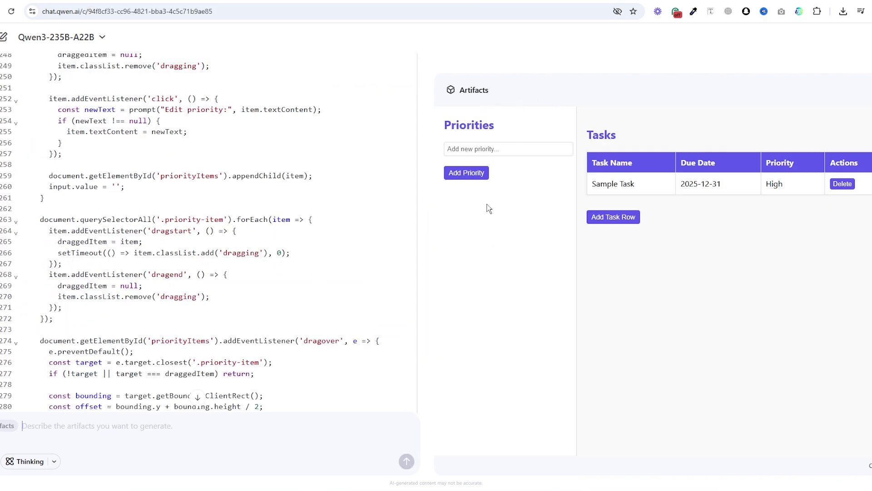
scroll(252, 316, "down", 3)
left_click(65, 379)
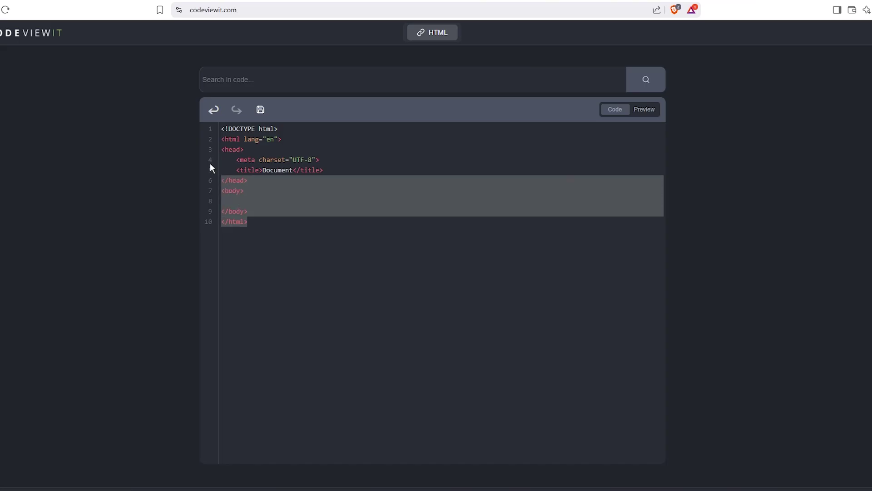
key("ctrl+a")
key("ctrl+v")
Step: Preview the task app full-page and add two New Task rows to the table
left_click(644, 109)
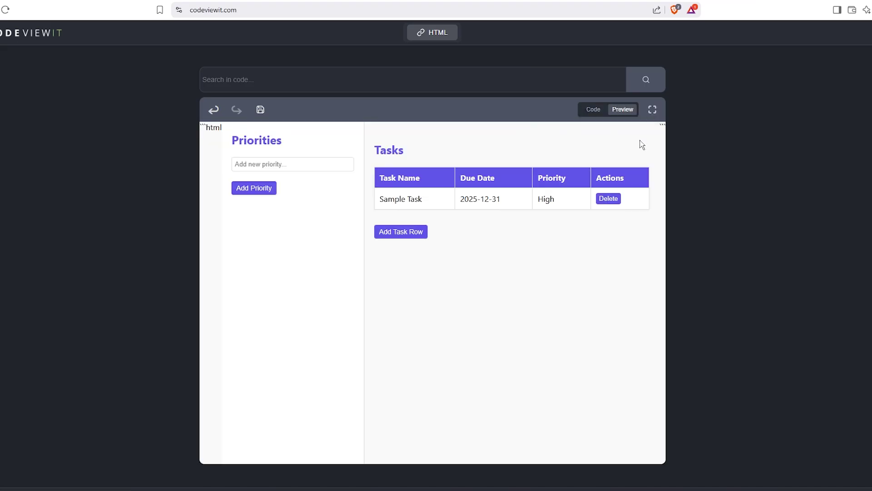
left_click(653, 109)
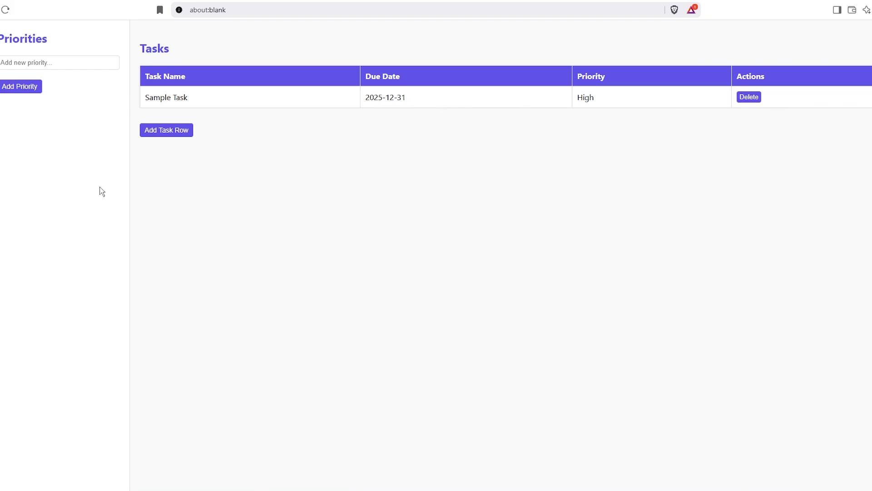
left_click(160, 131)
left_click(168, 151)
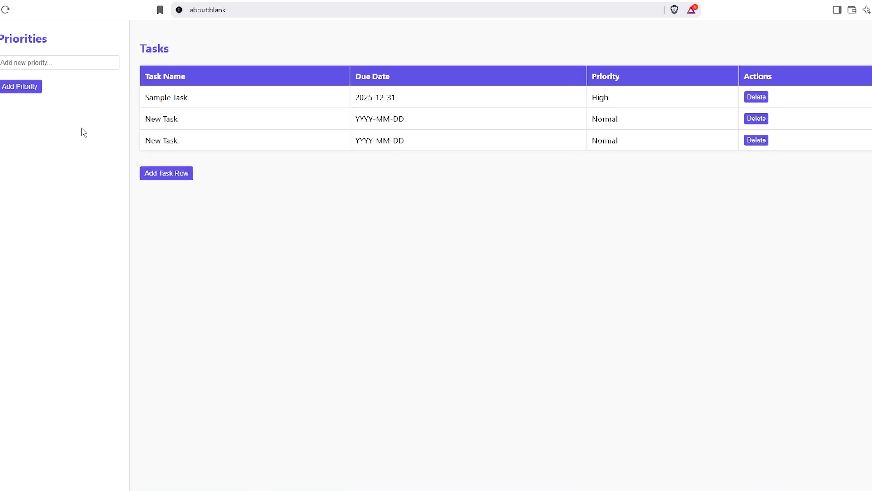
Step: Add priorities 'hello', '2' and '3', then drag '3' to the top of Priorities
left_click(25, 62)
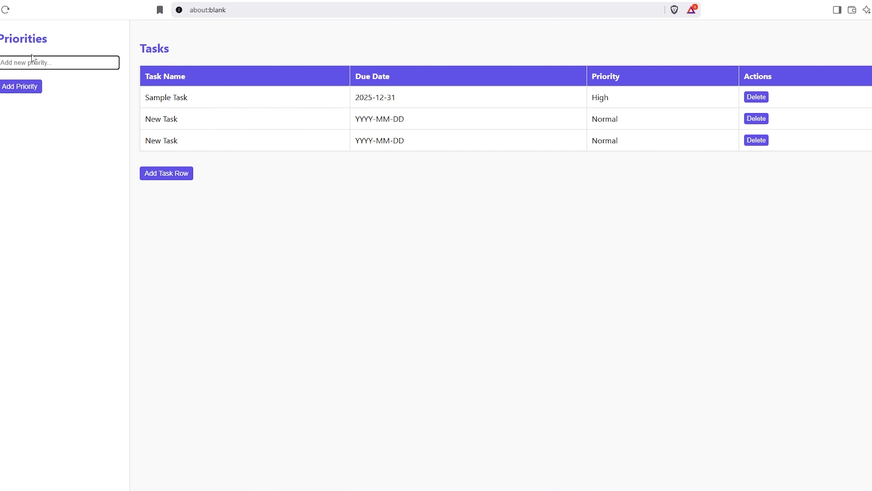
type("hello")
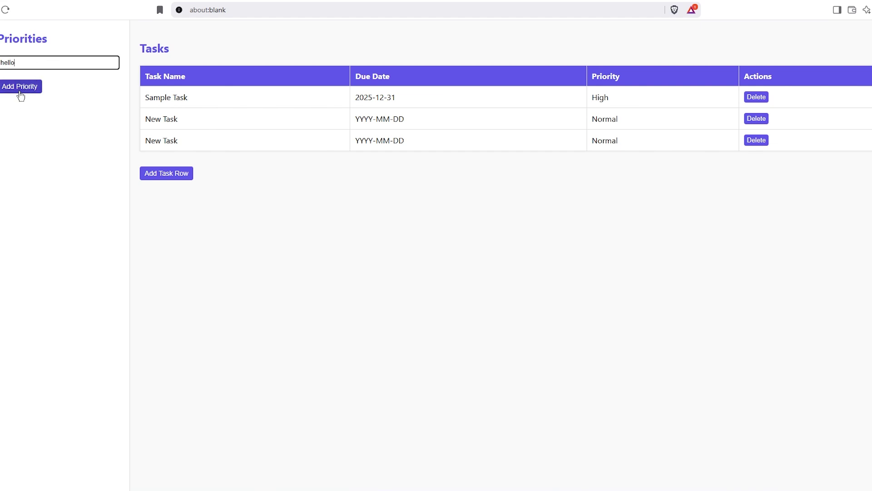
left_click(20, 86)
left_click(27, 62)
type("2")
left_click(32, 88)
left_click(34, 62)
type("3")
left_click(27, 86)
mouse_move(111, 167)
left_mouse_down()
mouse_move(113, 116)
mouse_move(115, 170)
left_mouse_up()
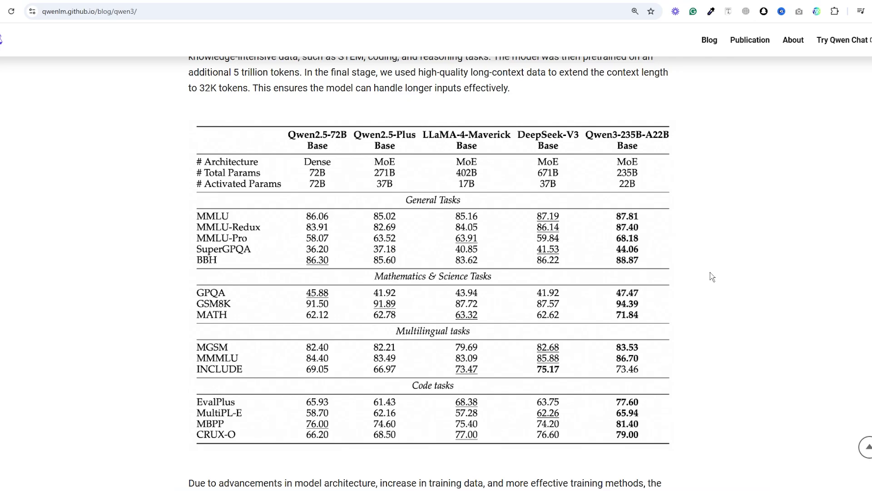
Step: Scroll down past the base-model benchmark table and Post-training pipeline, then back to the Qwen3 banner
scroll(727, 326, "up", 2)
scroll(727, 326, "down", 1)
scroll(727, 326, "down", 1)
scroll(758, 311, "down", 3)
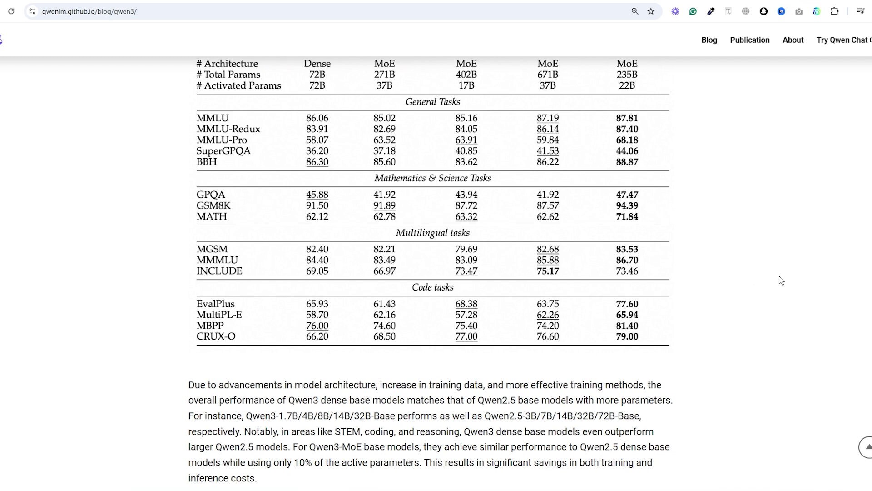
scroll(782, 281, "down", 8)
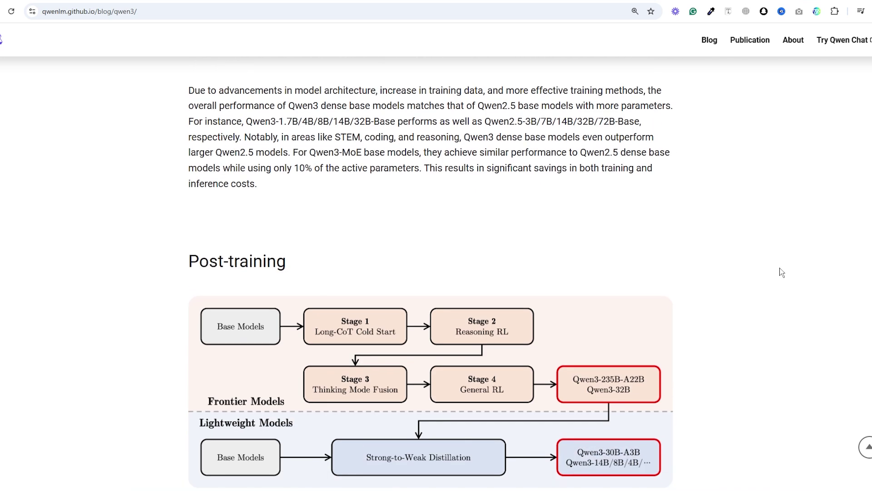
scroll(754, 222, "down", 3)
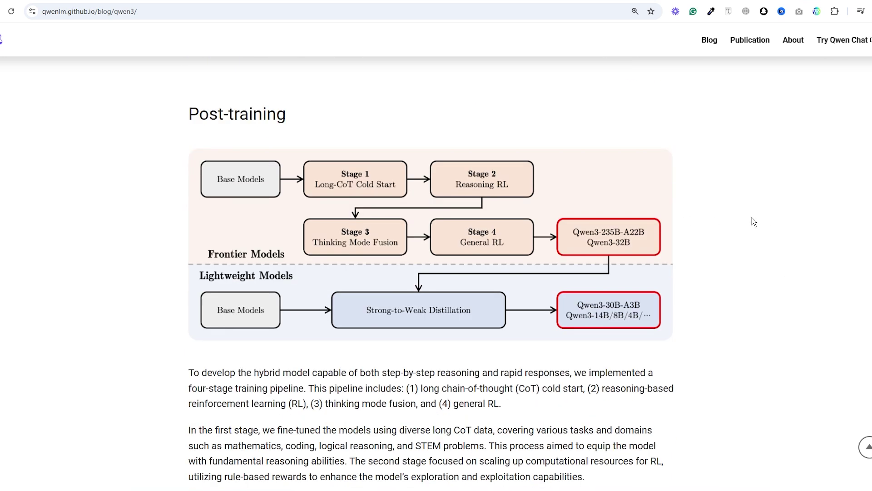
scroll(756, 212, "down", 4)
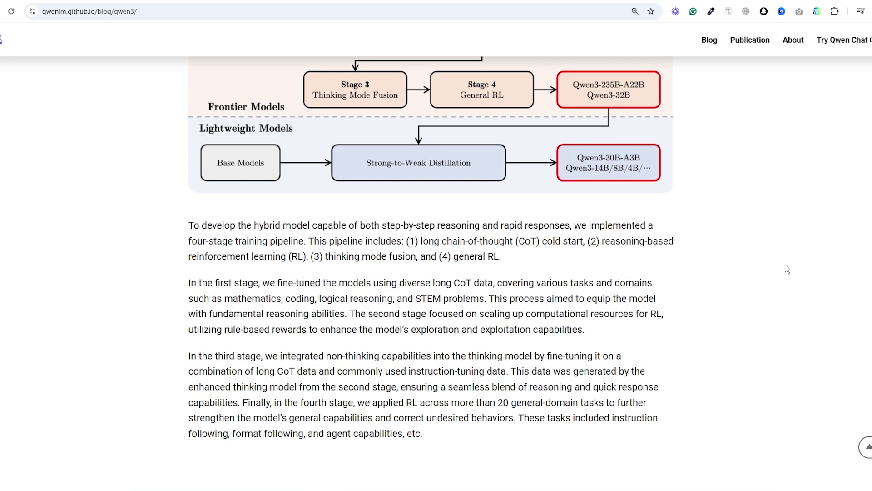
scroll(787, 268, "up", 2)
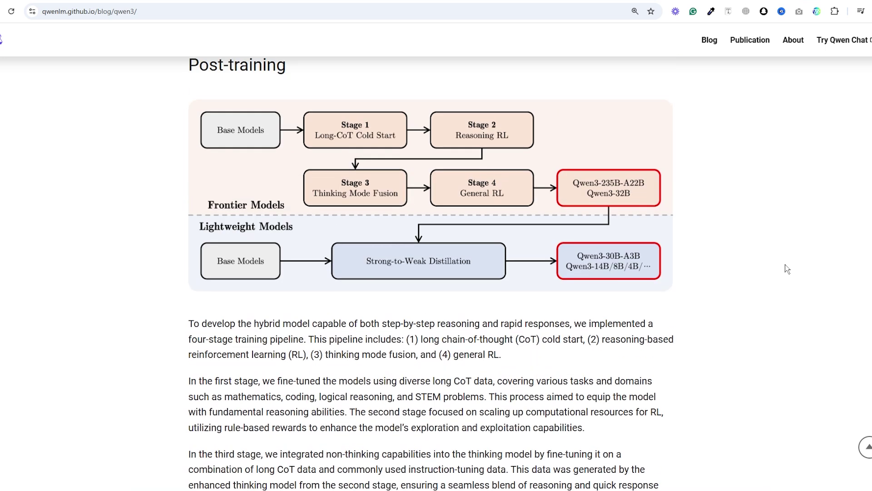
scroll(786, 268, "up", 3)
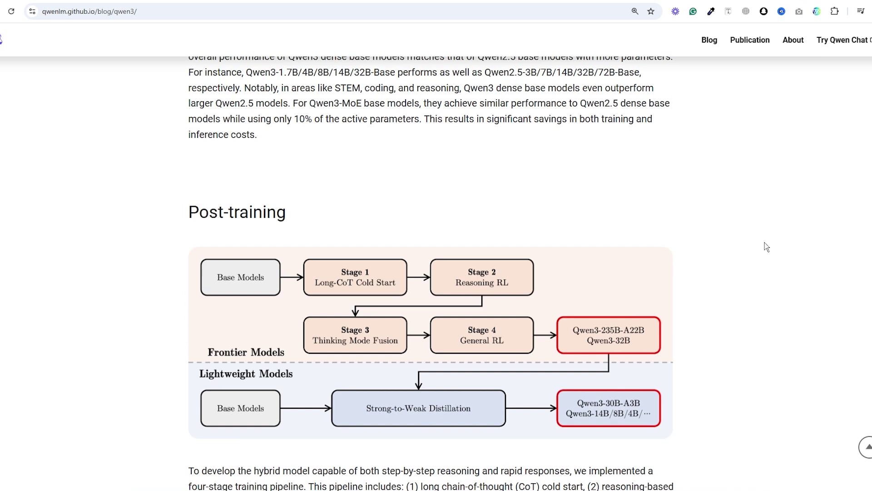
scroll(766, 247, "up", 14)
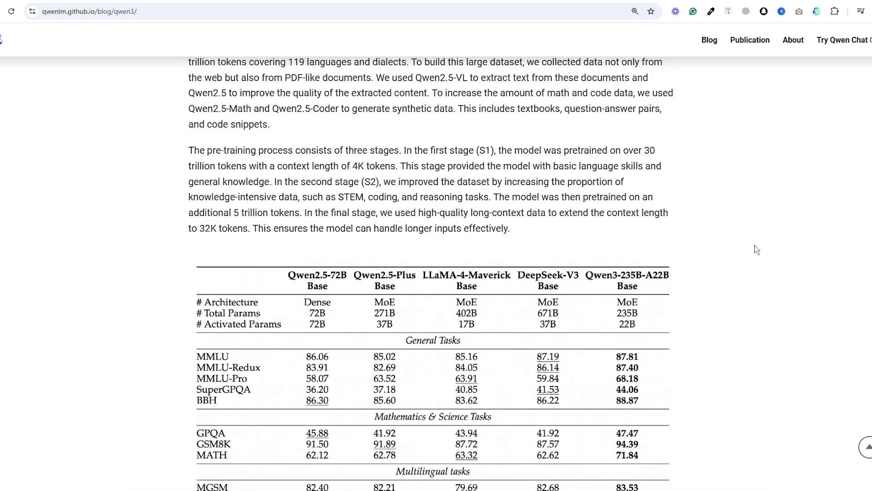
scroll(713, 141, "up", 15)
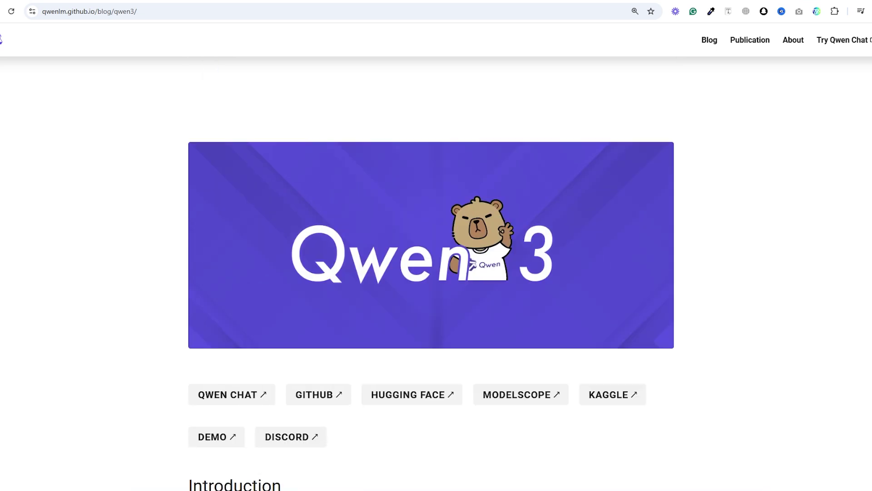